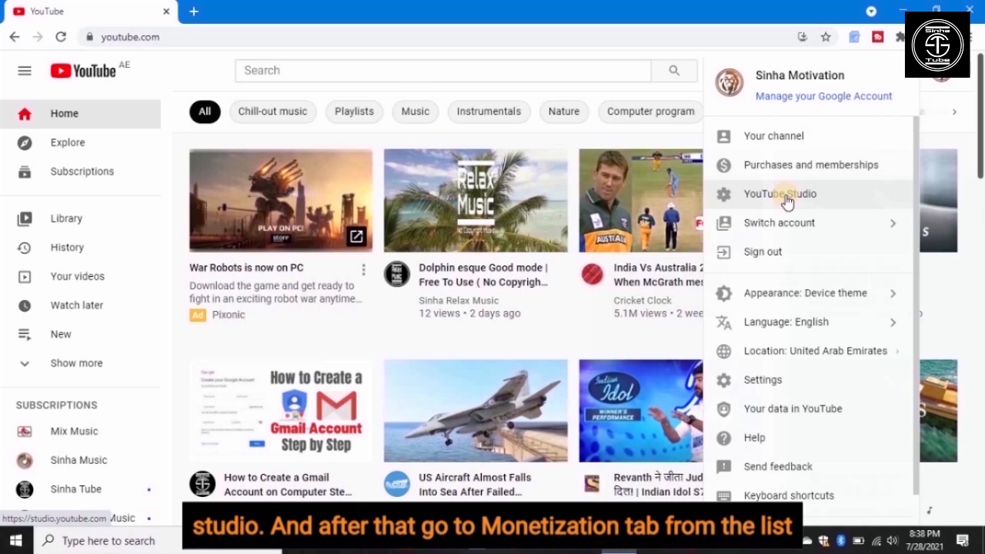
# Open the channel's Monetization page in YouTube Studio and apply for the YouTube Partner Program
pyautogui.click(786, 198)
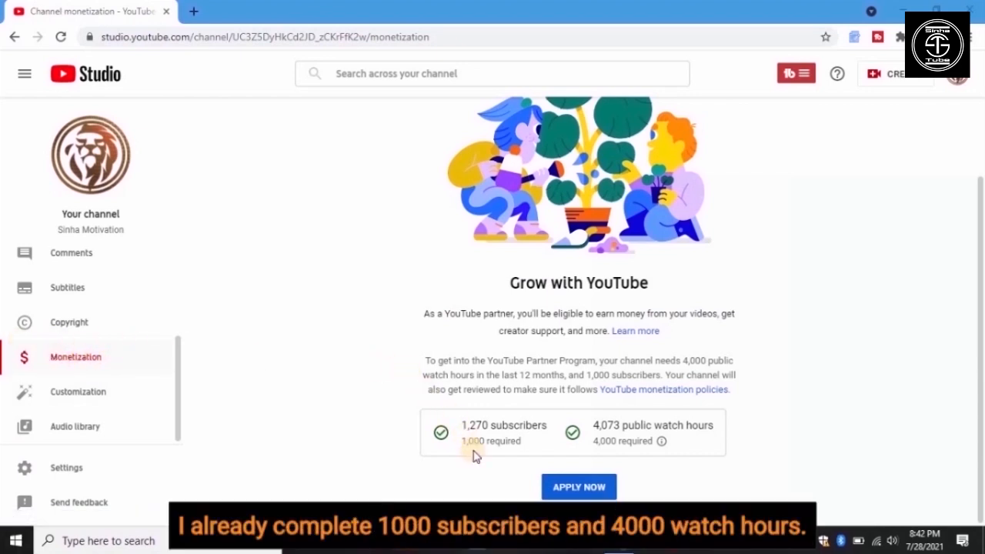
pyautogui.moveTo(608, 435)
pyautogui.click(570, 488)
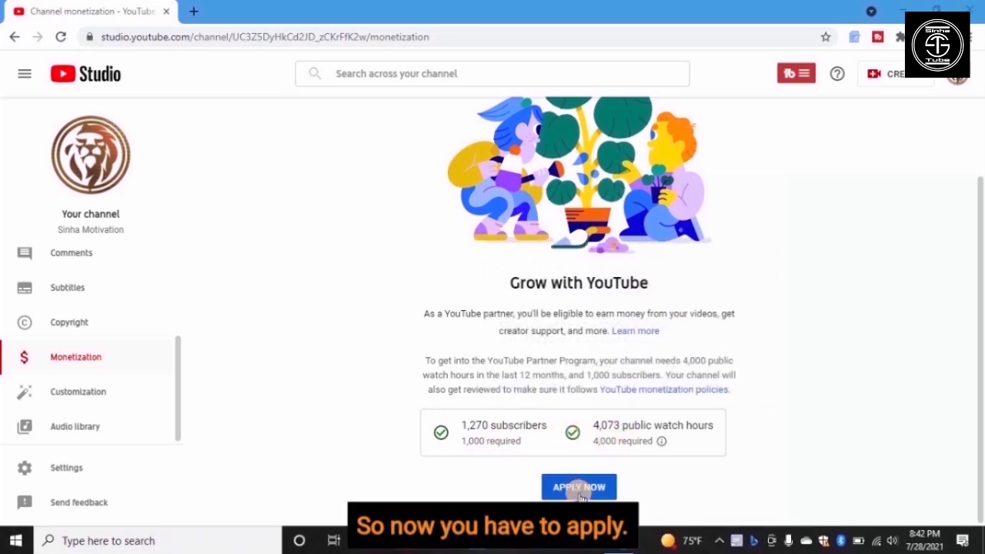
pyautogui.click(575, 491)
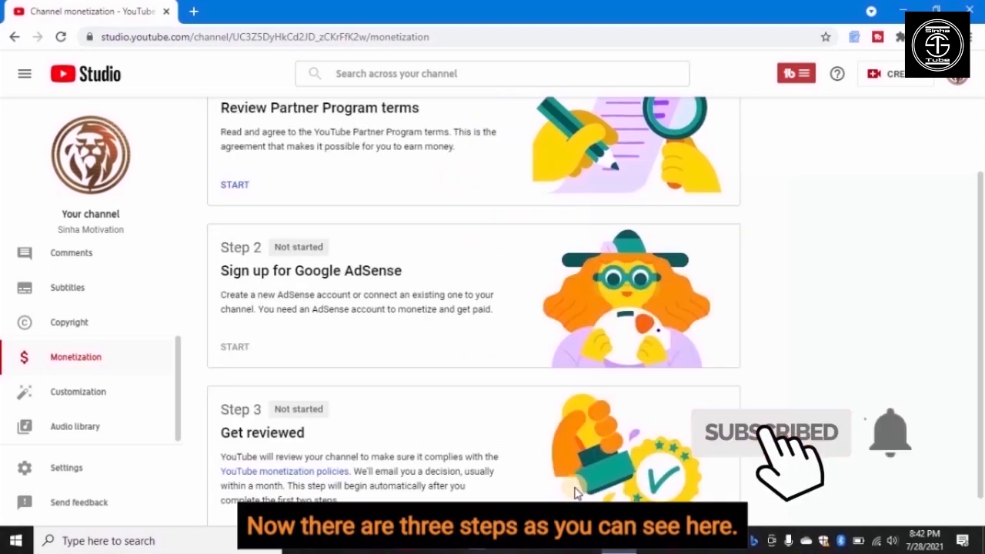
# Start Step 1, read through the YouTube Partner Program terms and accept them
pyautogui.scroll(2, 470, 454)
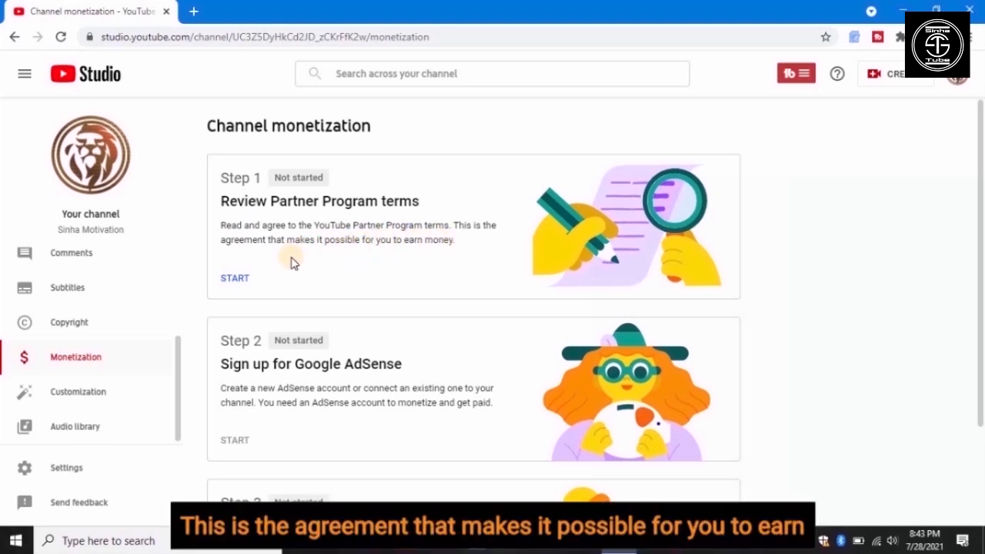
pyautogui.click(231, 283)
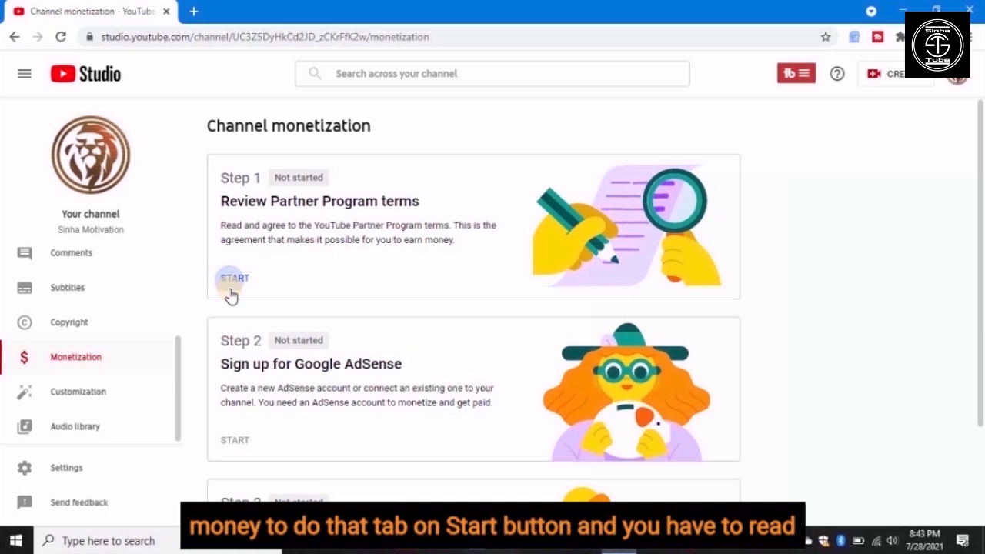
pyautogui.click(231, 289)
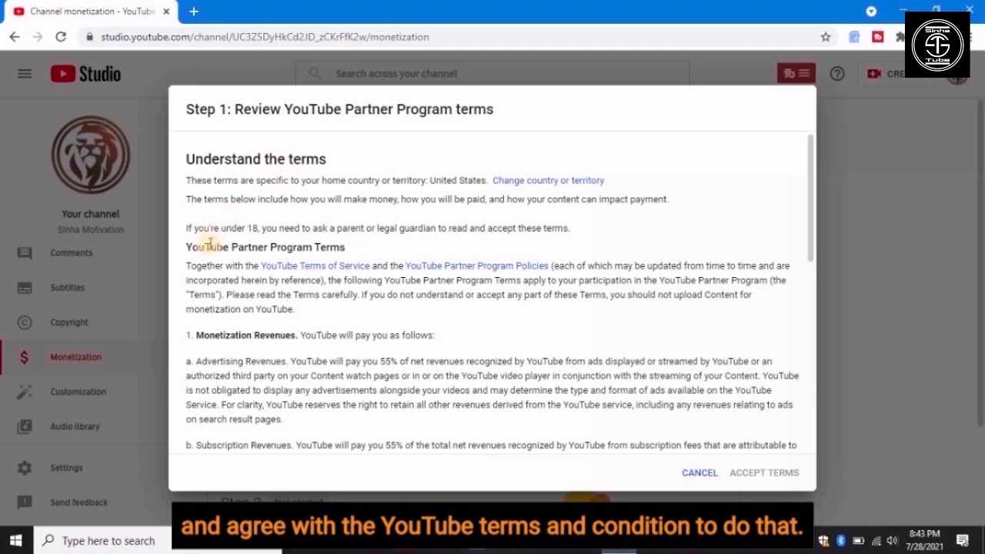
pyautogui.scroll(-2, 207, 250)
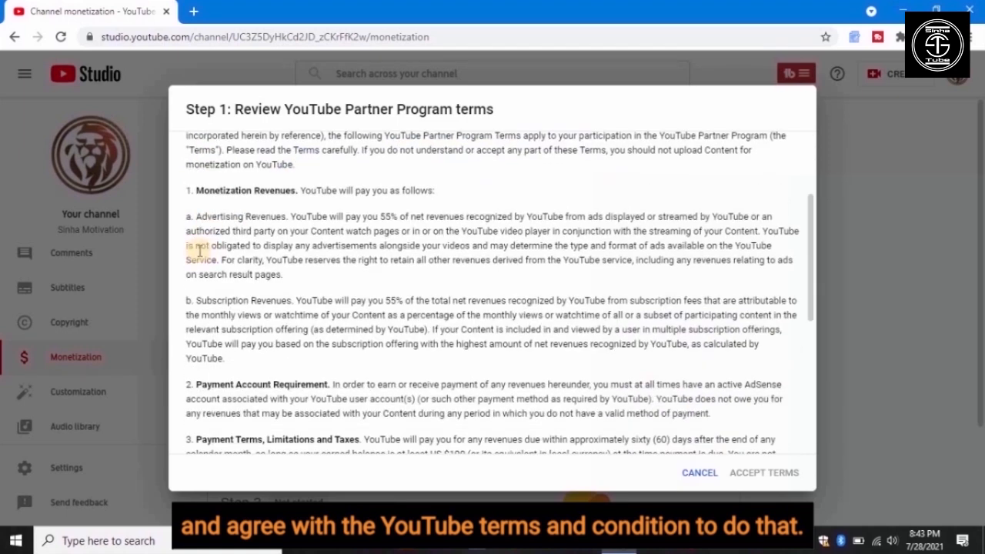
pyautogui.scroll(-4, 198, 251)
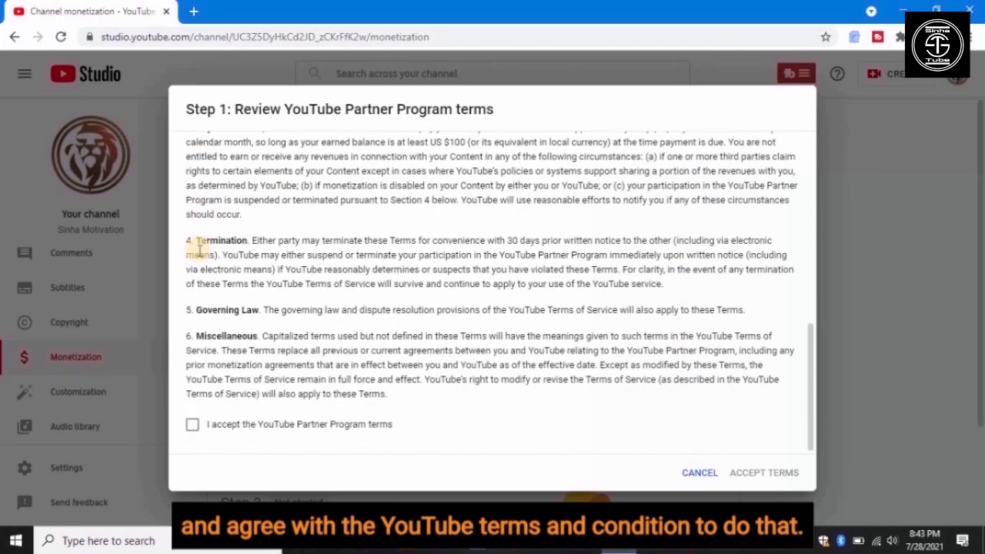
pyautogui.click(193, 426)
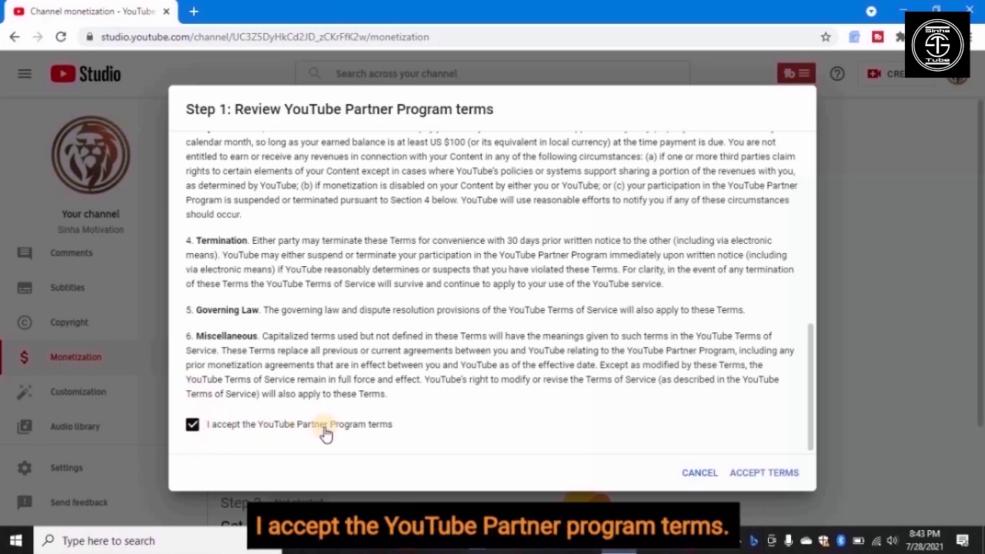
pyautogui.click(758, 475)
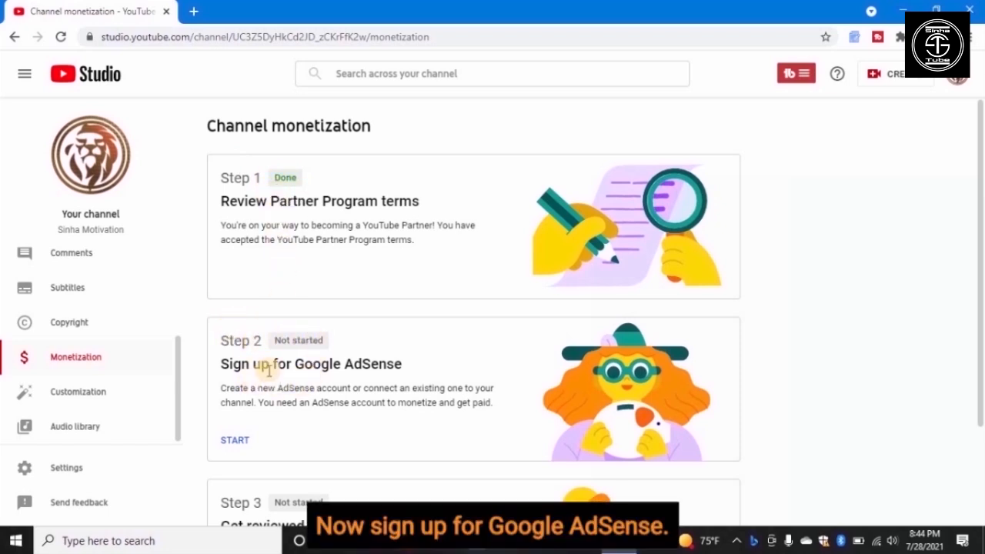
# Start the Google AdSense sign-up, state that there is no existing account, and choose the channel's Google account for it
pyautogui.click(234, 441)
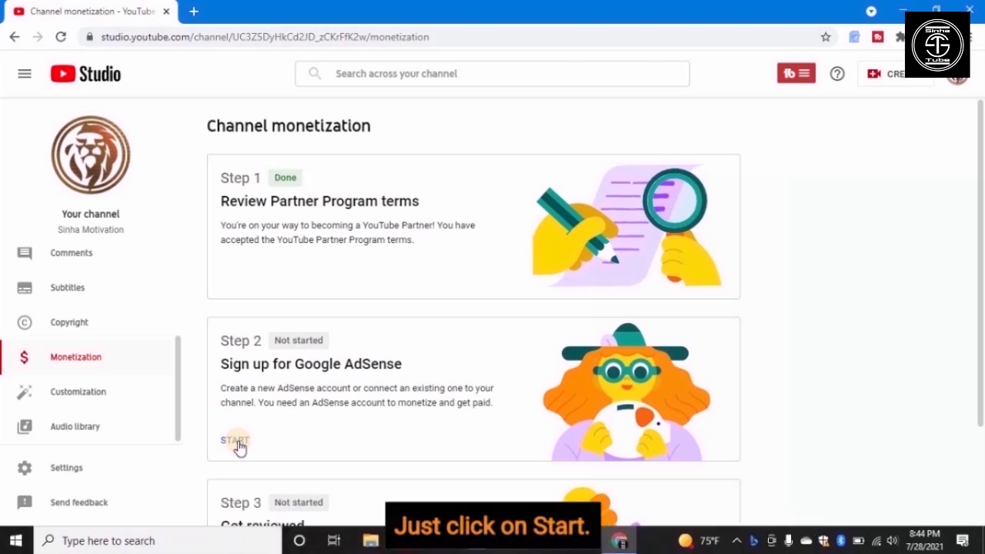
pyautogui.click(236, 443)
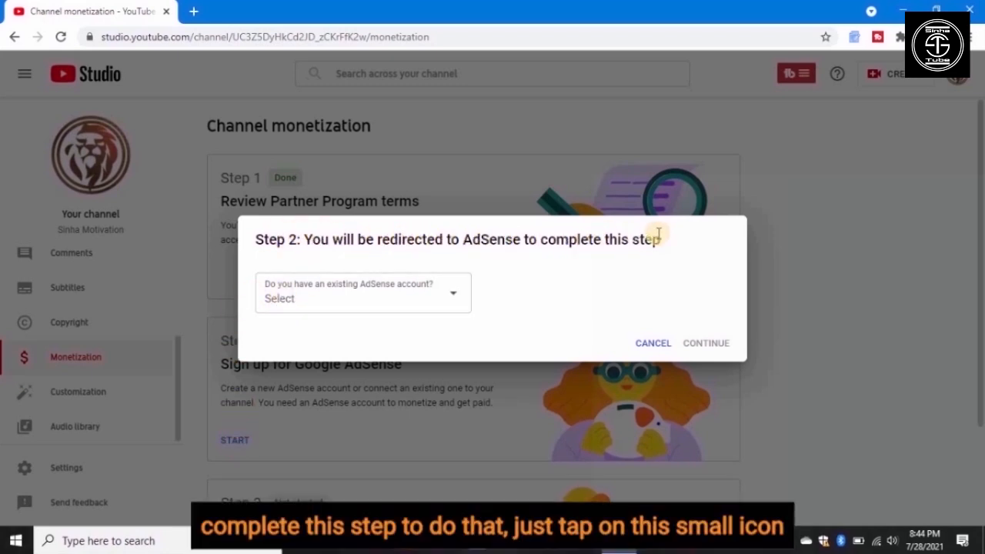
pyautogui.click(454, 298)
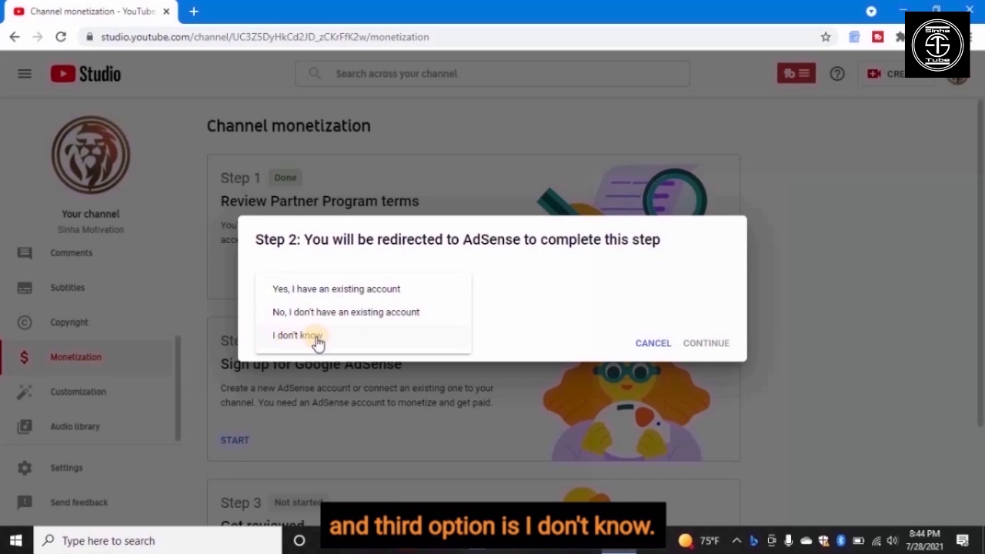
pyautogui.click(292, 314)
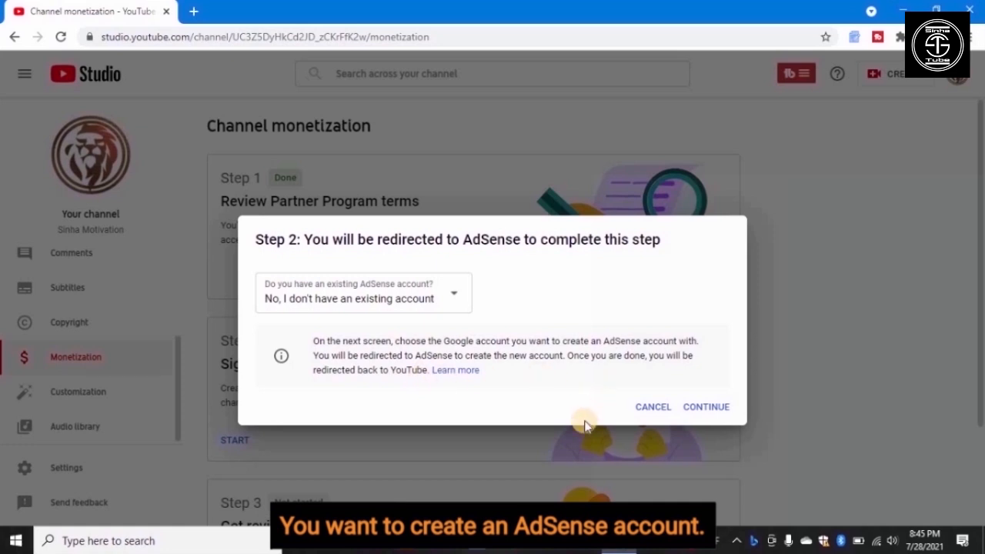
pyautogui.click(692, 409)
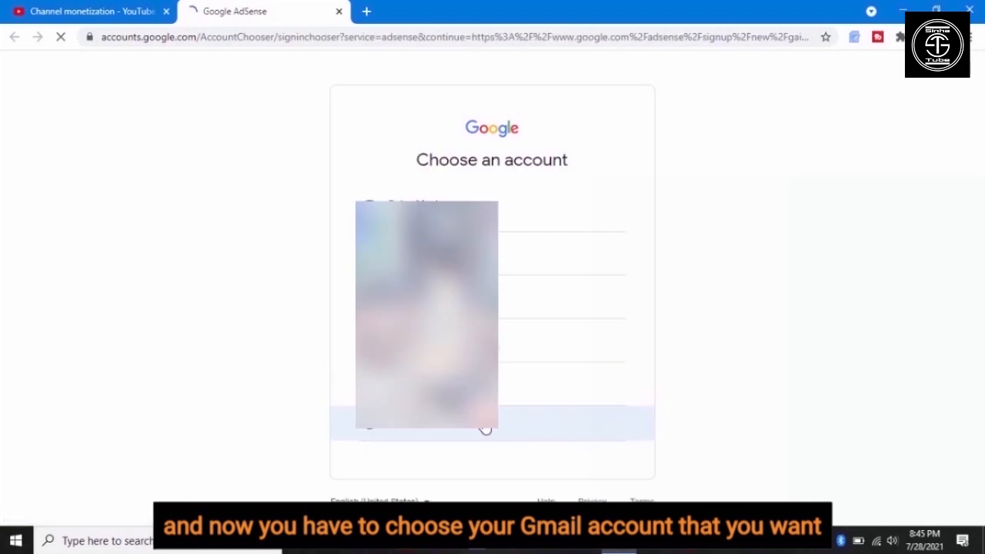
pyautogui.click(539, 340)
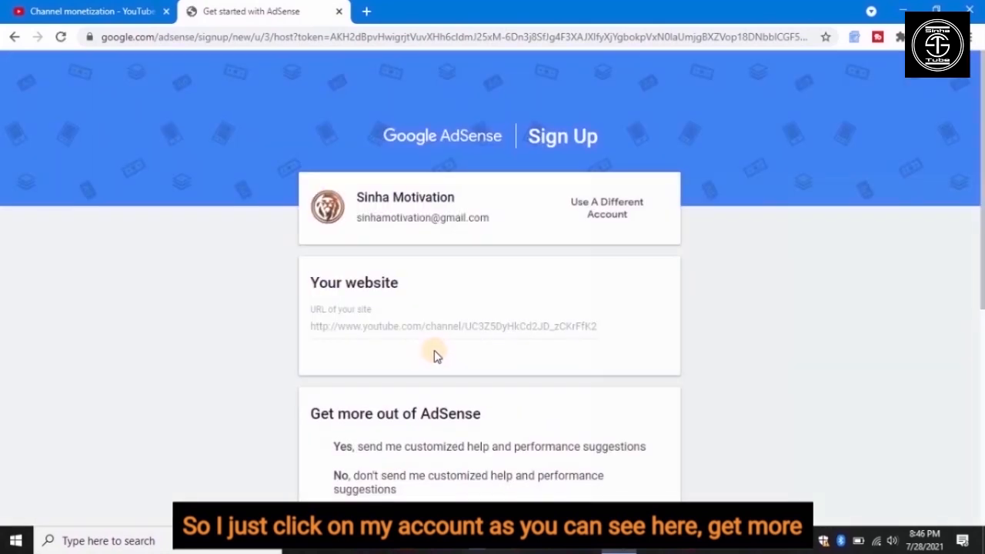
# Opt in to customized help and performance suggestions and set the country or territory to Sri Lanka
pyautogui.scroll(-2, 400, 338)
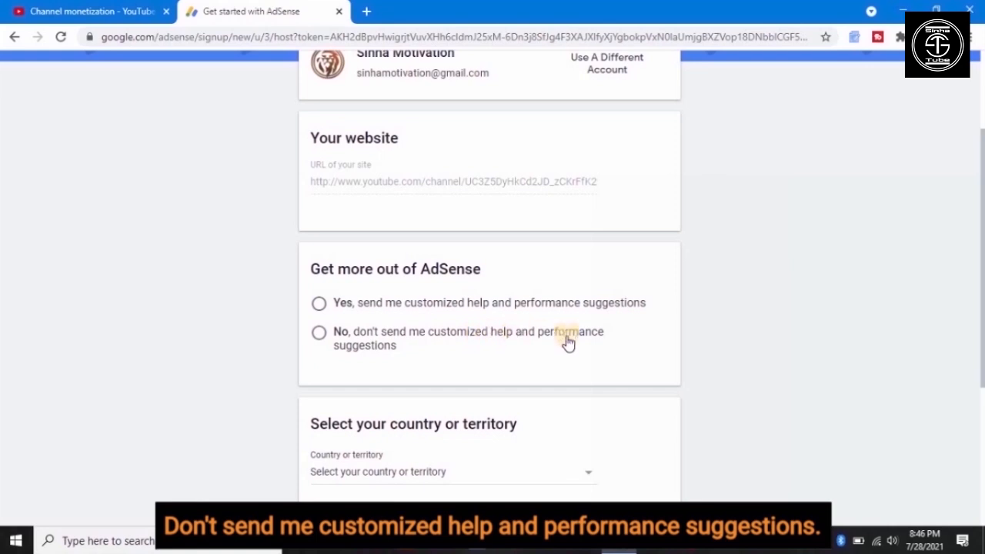
pyautogui.click(321, 305)
pyautogui.scroll(-3, 323, 310)
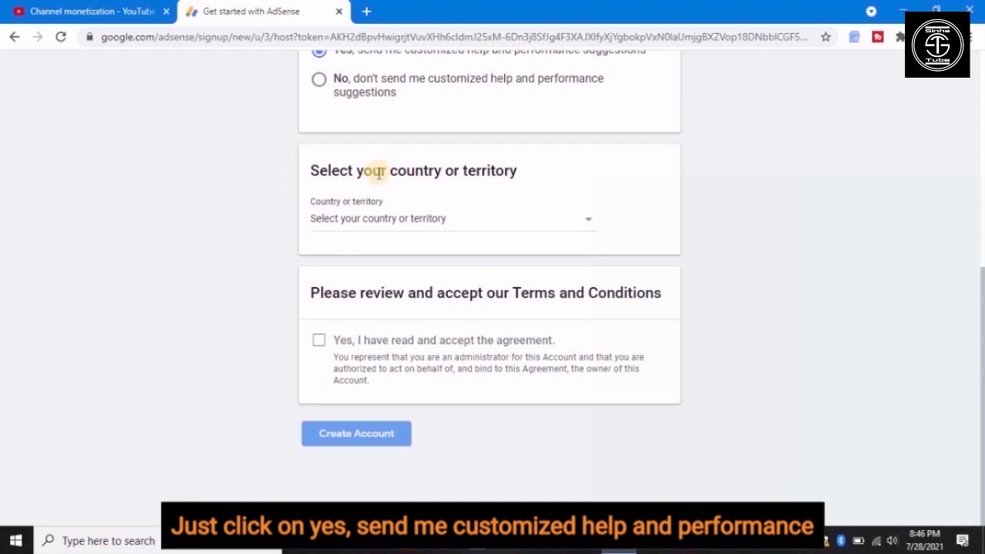
pyautogui.click(585, 223)
pyautogui.scroll(-10, 453, 323)
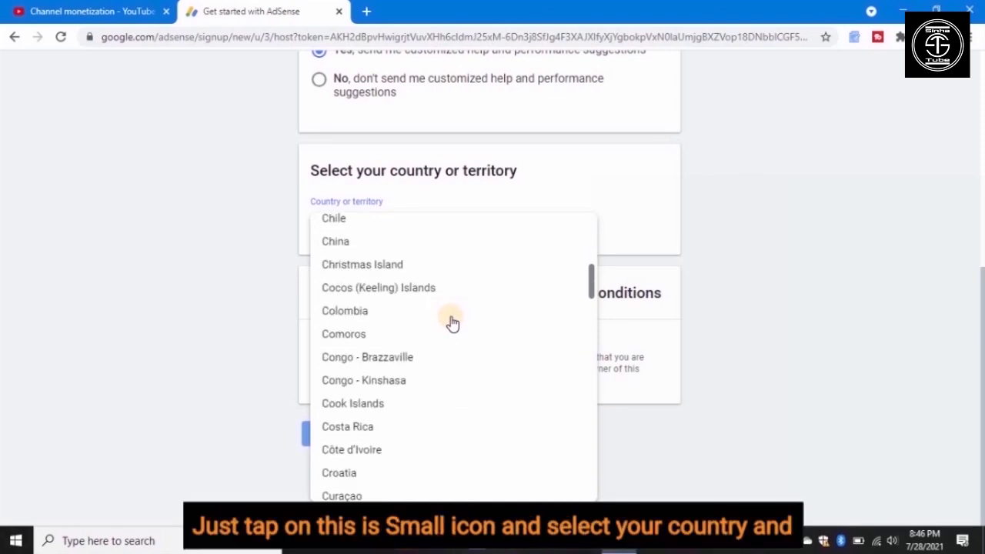
pyautogui.scroll(-20, 446, 325)
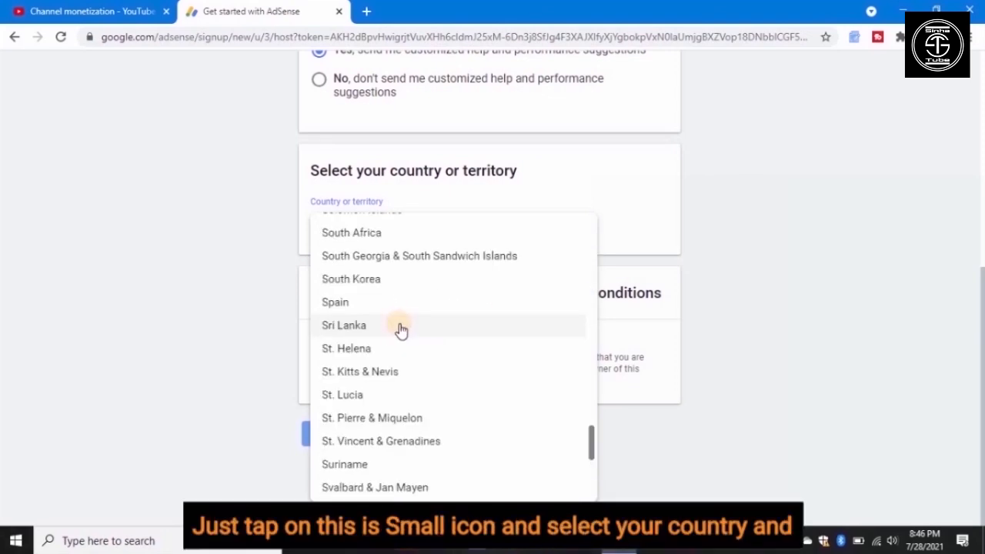
pyautogui.click(400, 327)
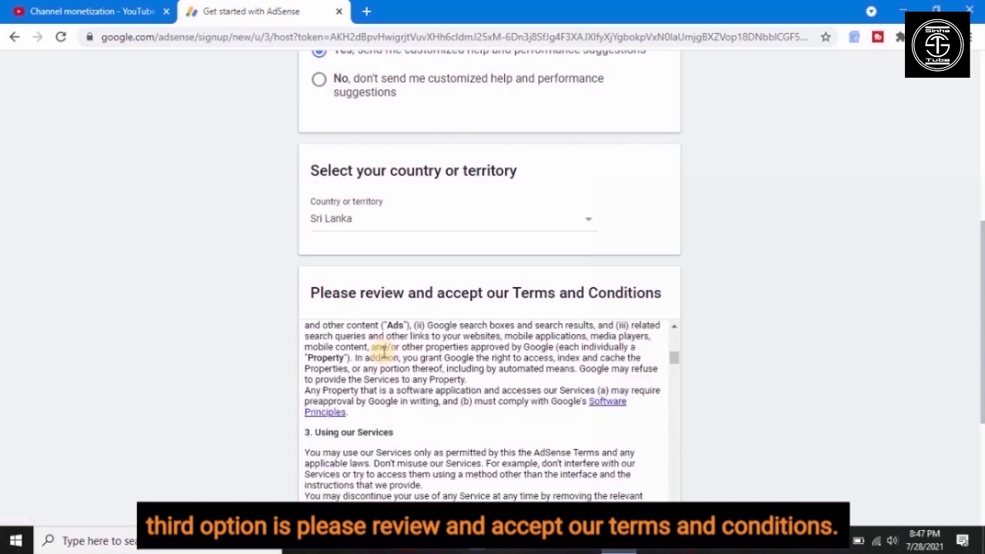
# Read through the AdSense Terms and Conditions, accept the agreement and create the account
pyautogui.scroll(-1, 384, 352)
pyautogui.scroll(-20, 384, 351)
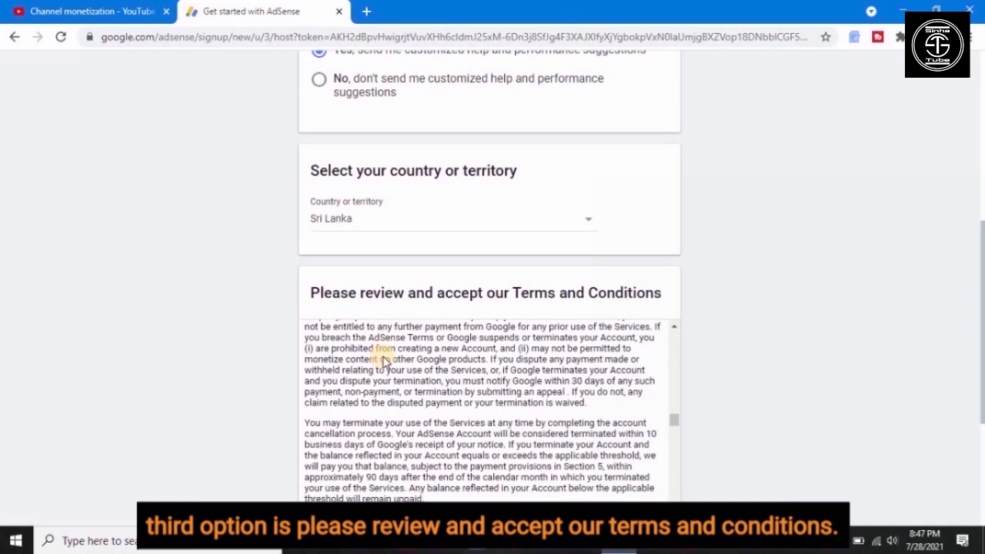
pyautogui.scroll(-3, 734, 420)
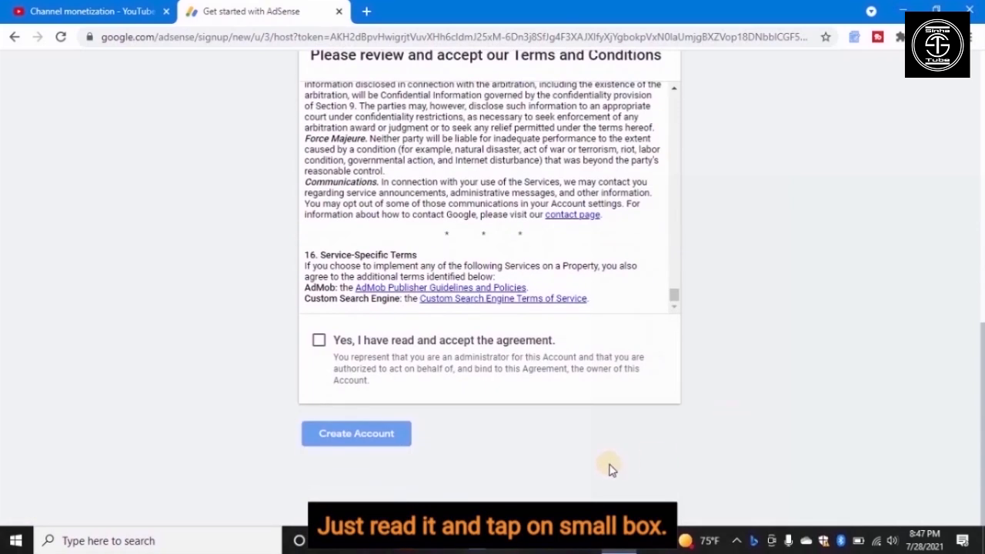
pyautogui.click(319, 343)
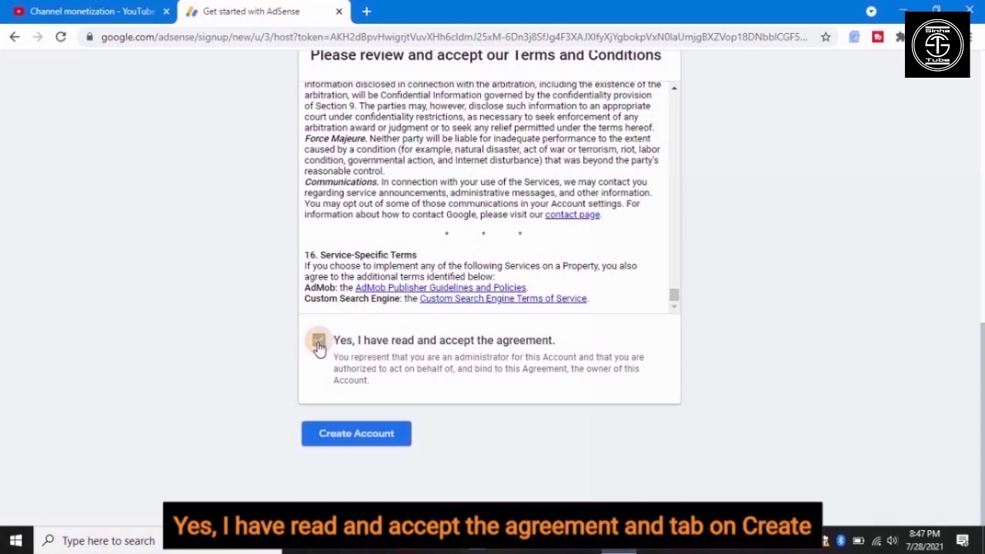
pyautogui.click(344, 433)
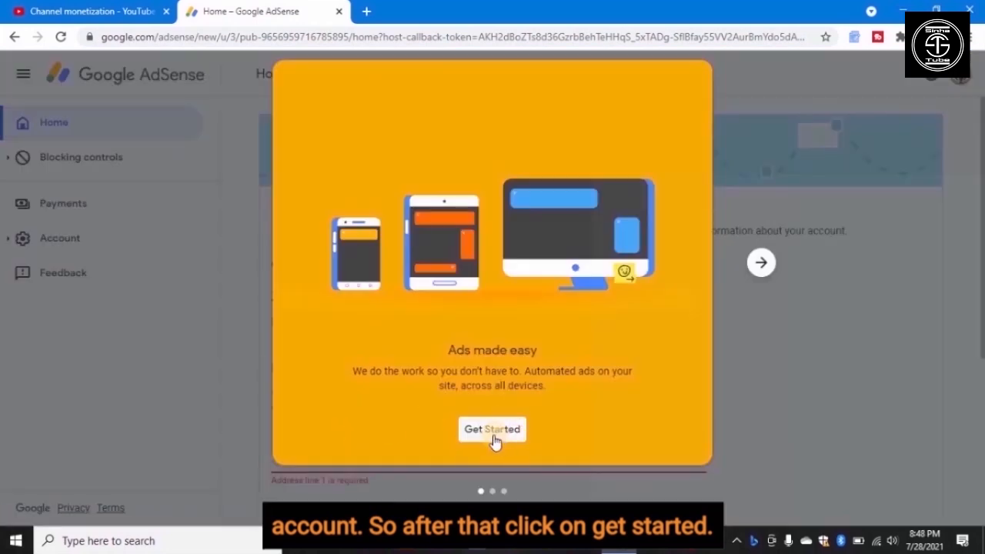
# Get started past the AdSense introduction and enter the account holder's full name in the payment address details
pyautogui.click(497, 435)
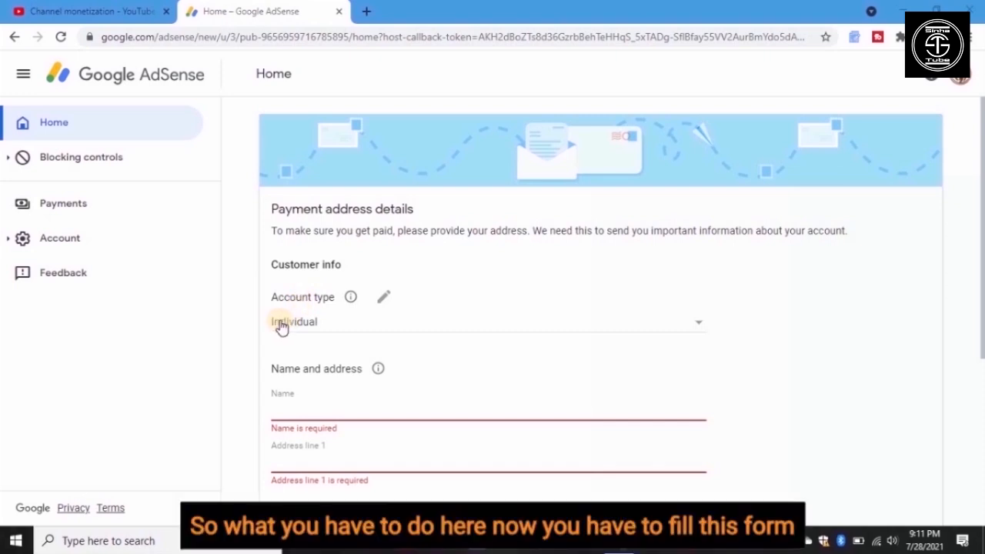
pyautogui.click(281, 409)
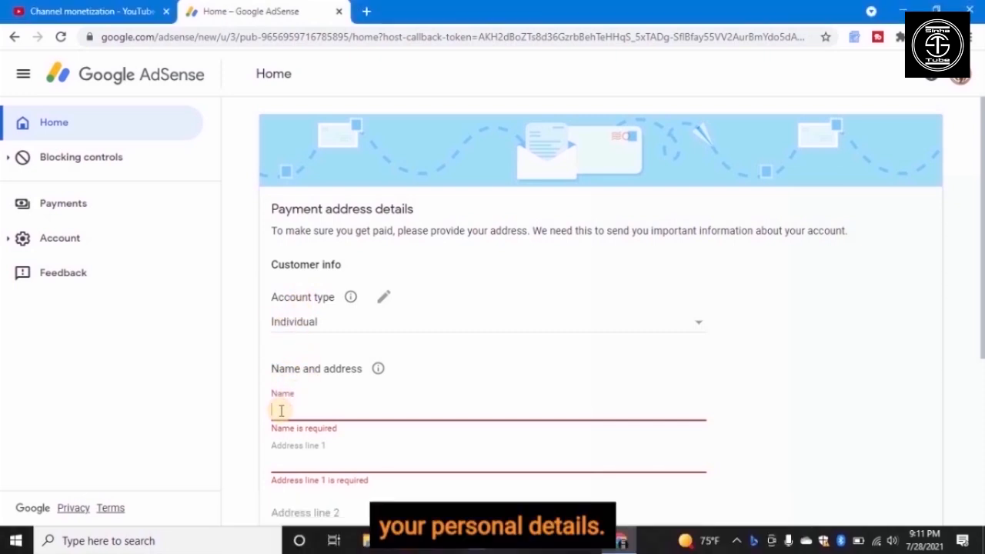
pyautogui.write('T N')
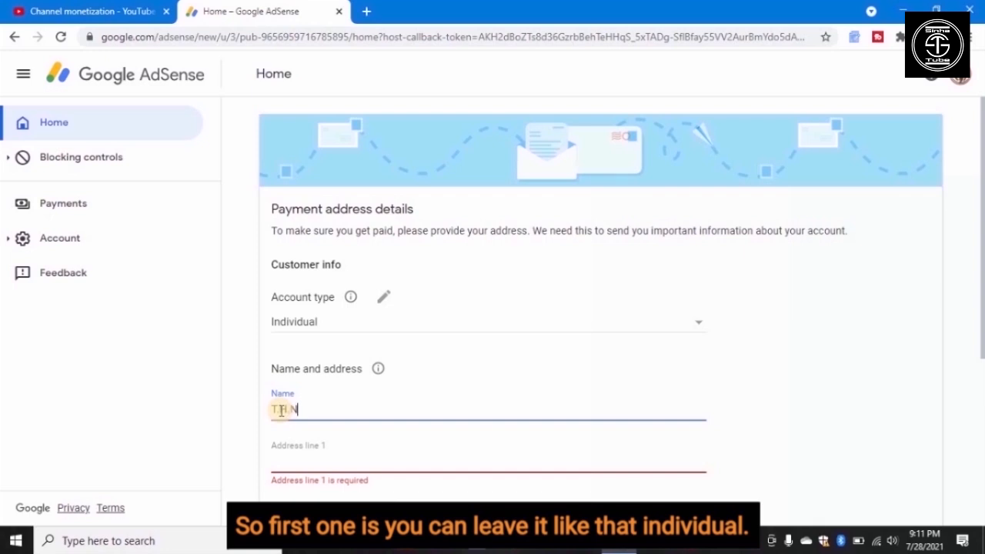
pyautogui.write('.H.Nu')
pyautogui.write('w')
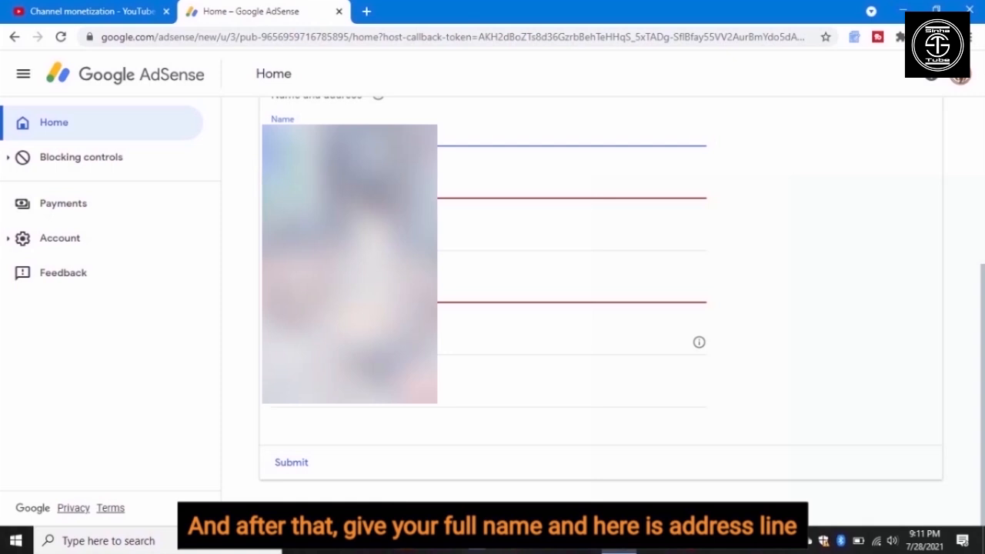
# Fill in the payee's street address, city and postal code in the payment address details
pyautogui.press('Tab')
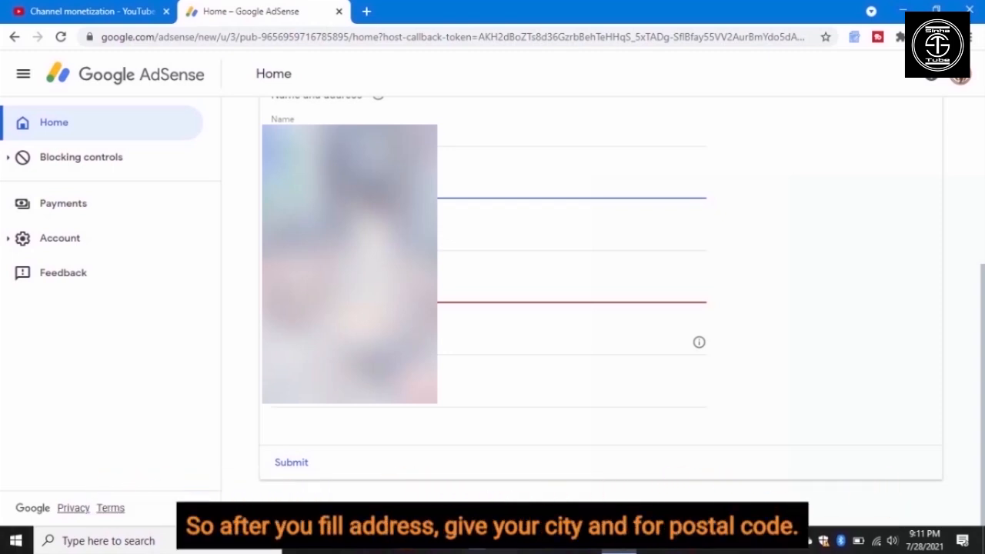
pyautogui.press('Tab')
pyautogui.press('Tab')
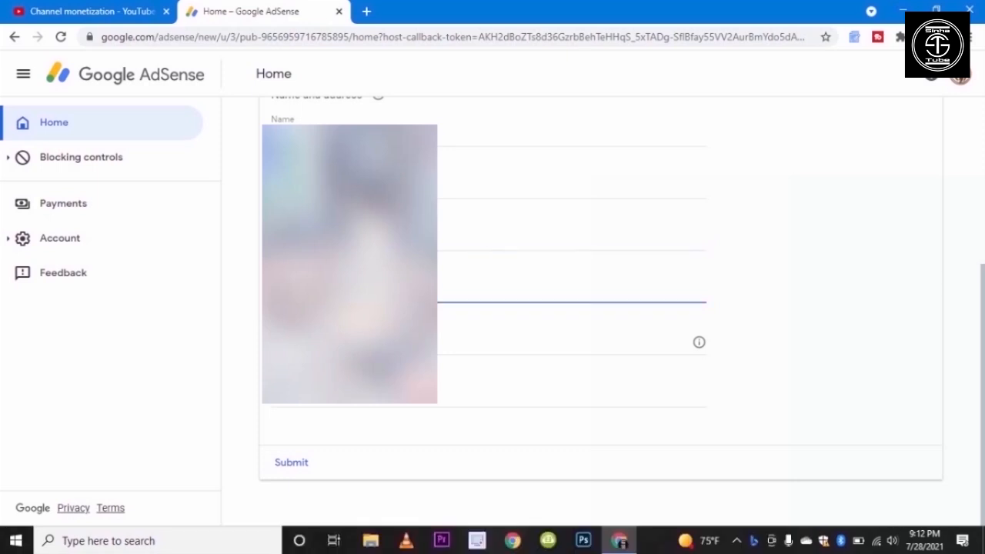
pyautogui.press('Tab')
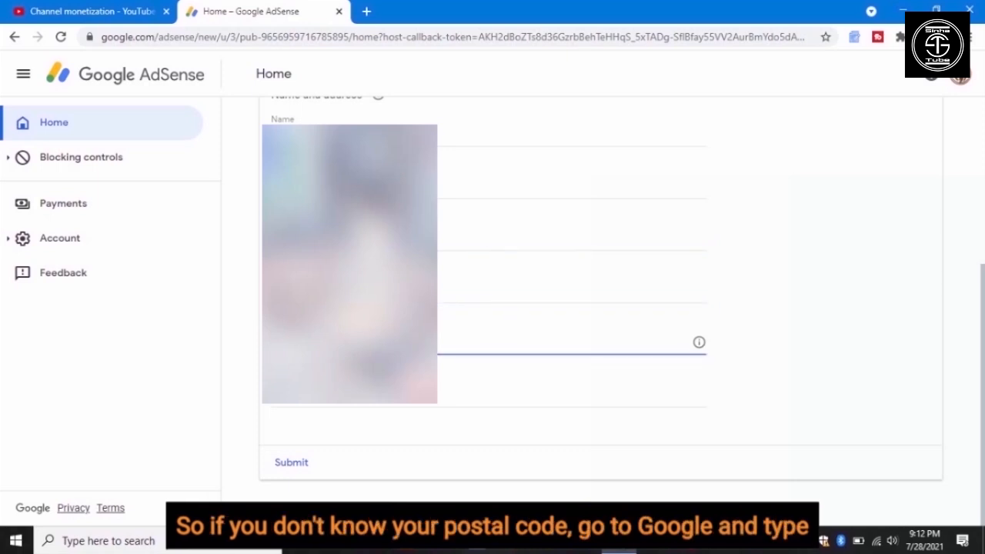
pyautogui.write('1')
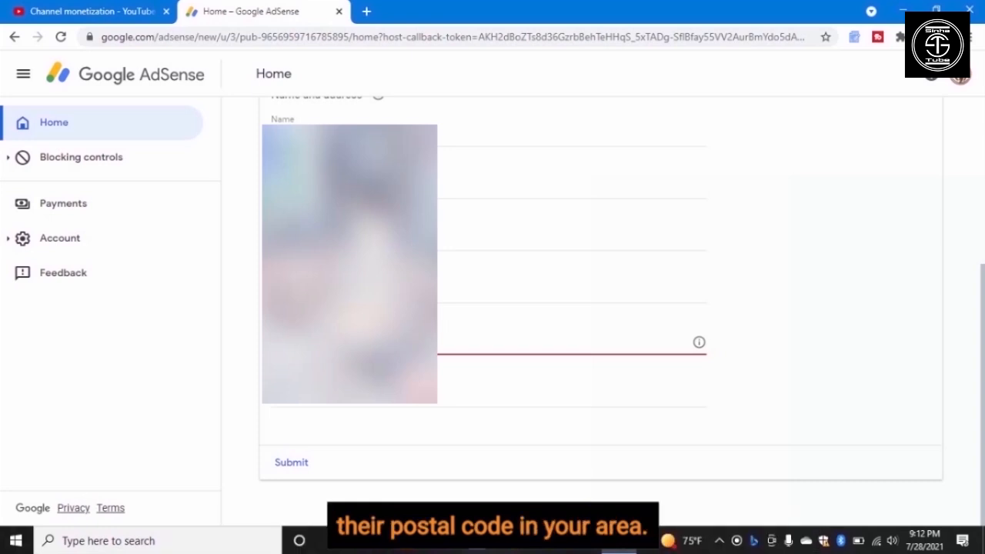
pyautogui.write('1')
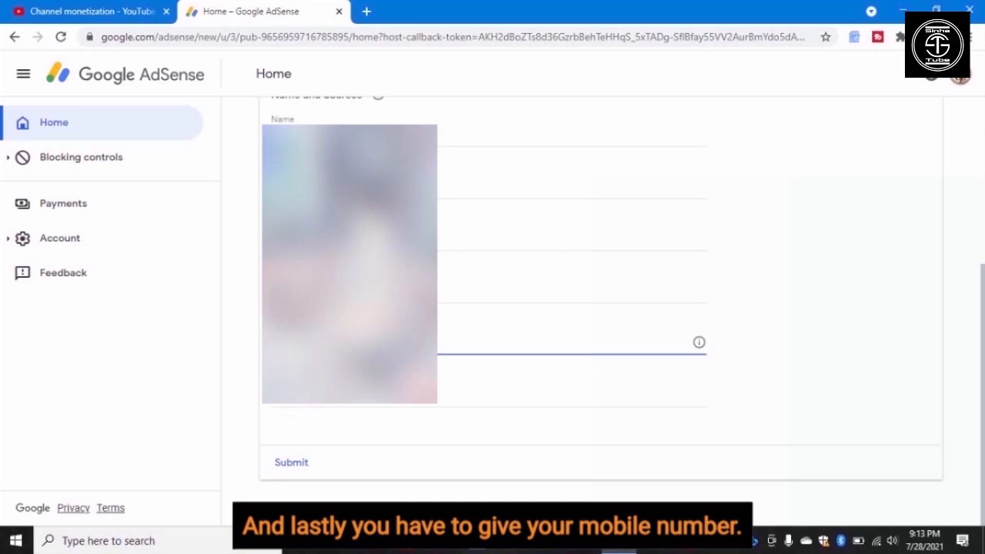
# Add the mobile number, submit the payment address details and follow the redirect back to the channel's monetization page
pyautogui.click(275, 403)
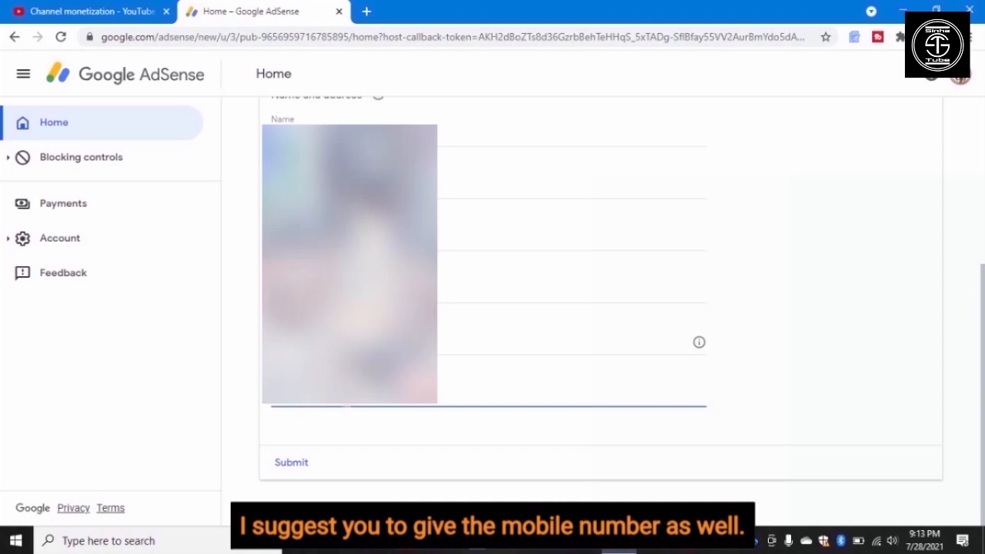
pyautogui.click(283, 462)
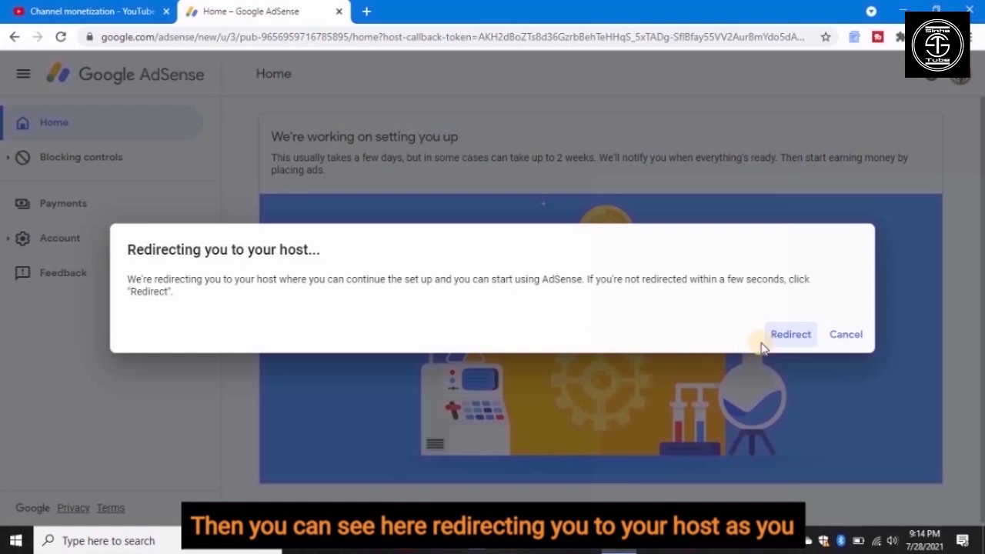
pyautogui.click(787, 337)
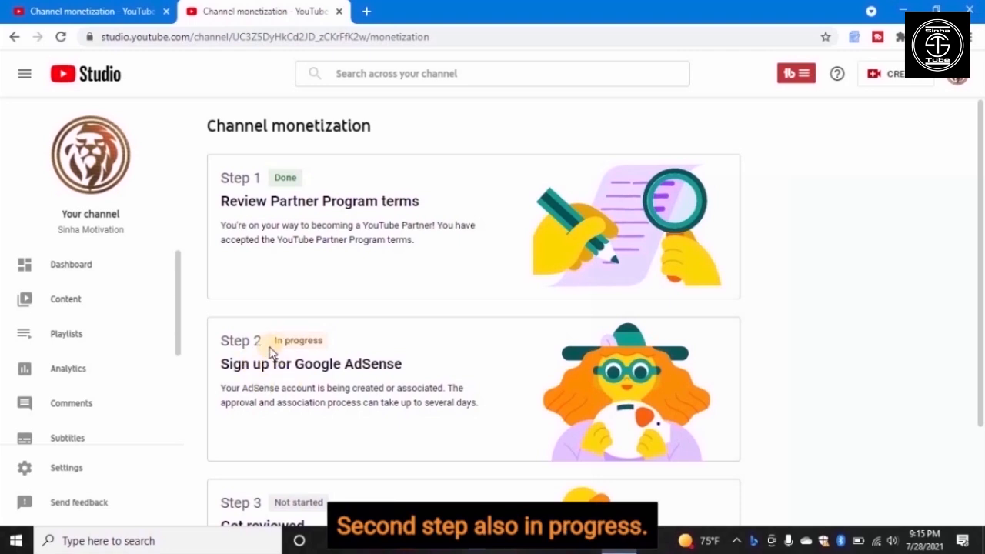
pyautogui.scroll(-2, 283, 362)
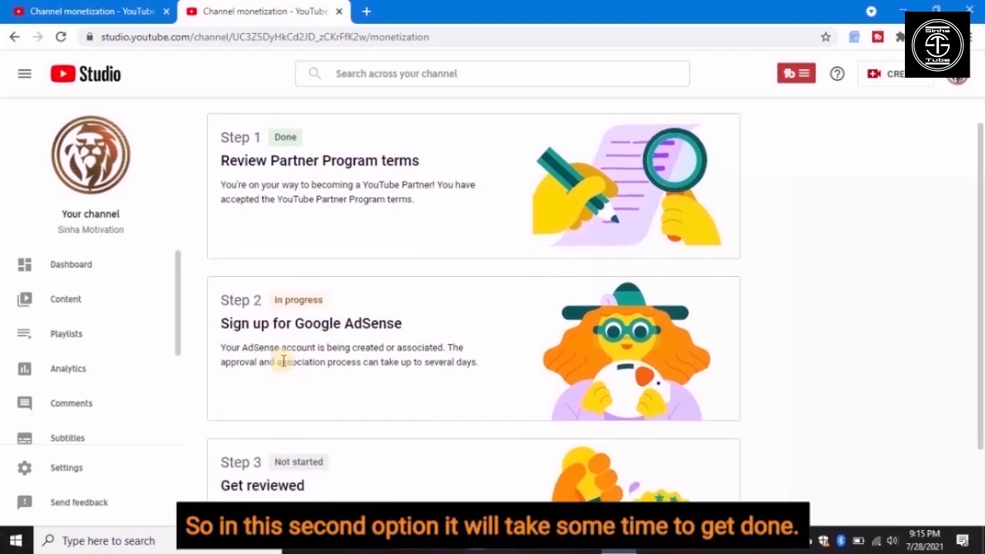